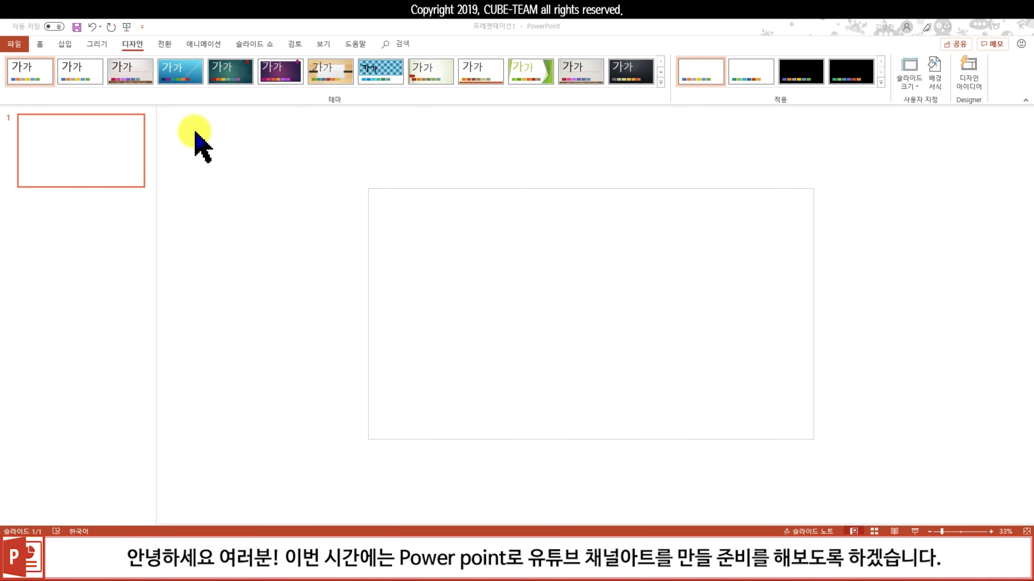
- View the YouTube channel's banner art and uploaded videos, then return to PowerPoint's Design tab
click(39, 44)
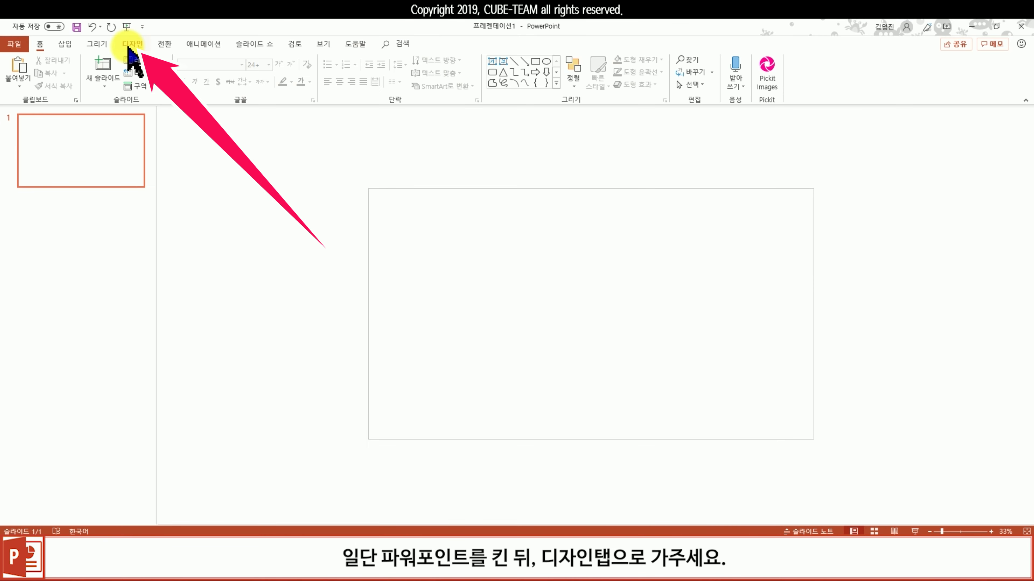
click(128, 44)
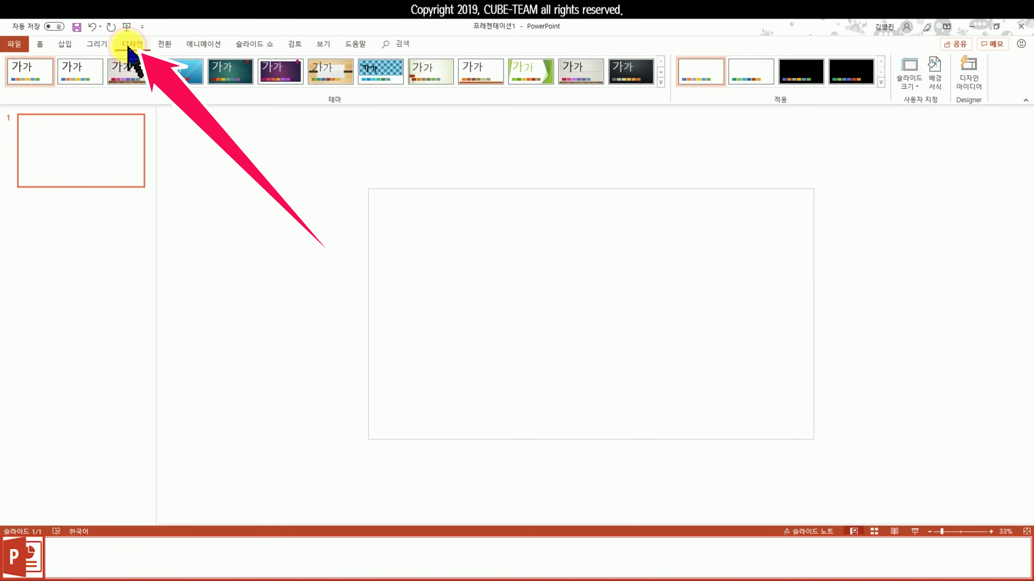
- Set a custom slide size of 67.698 cm wide by 38.1 cm tall
click(918, 84)
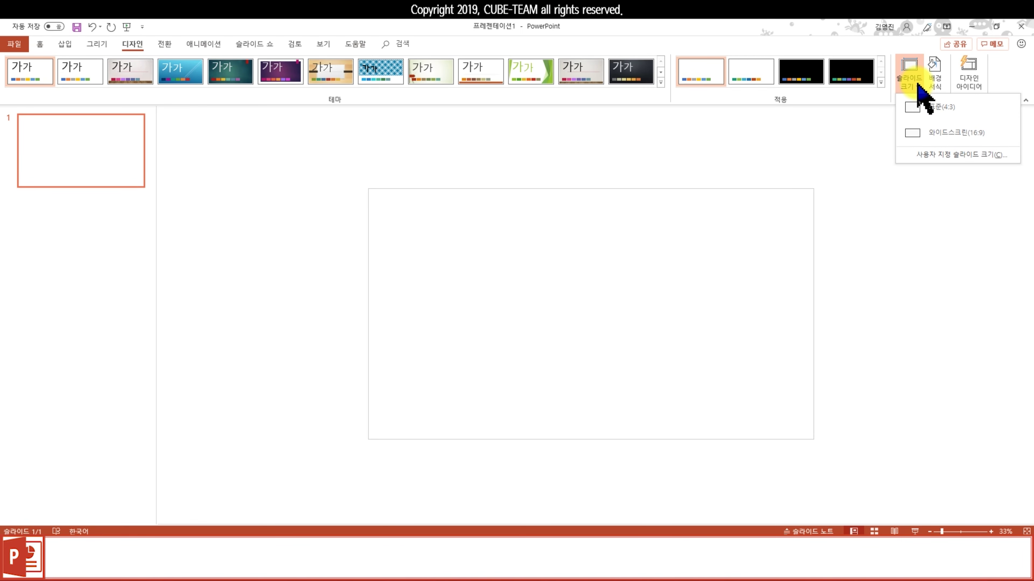
click(921, 156)
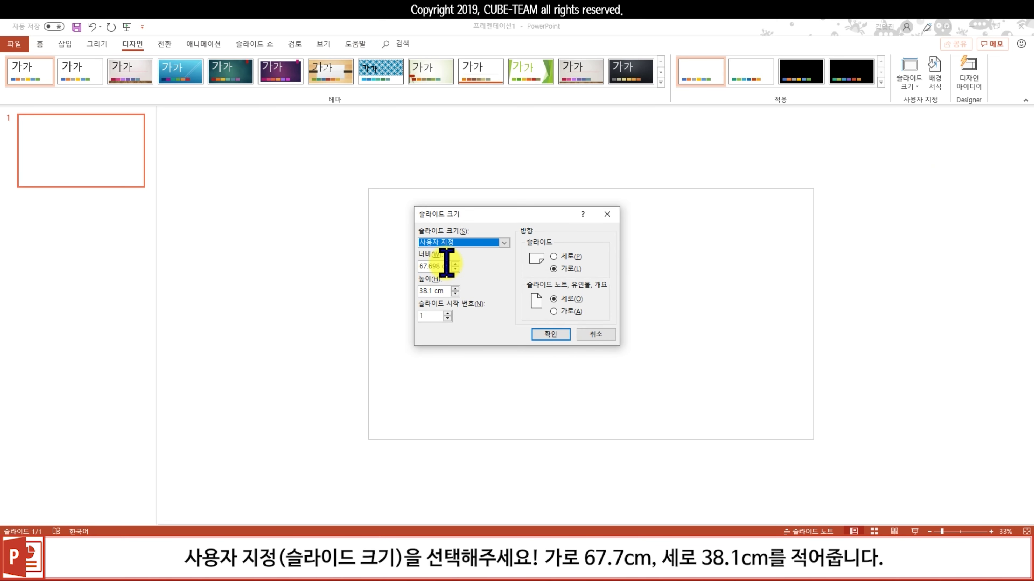
drag(433, 291, 419, 291)
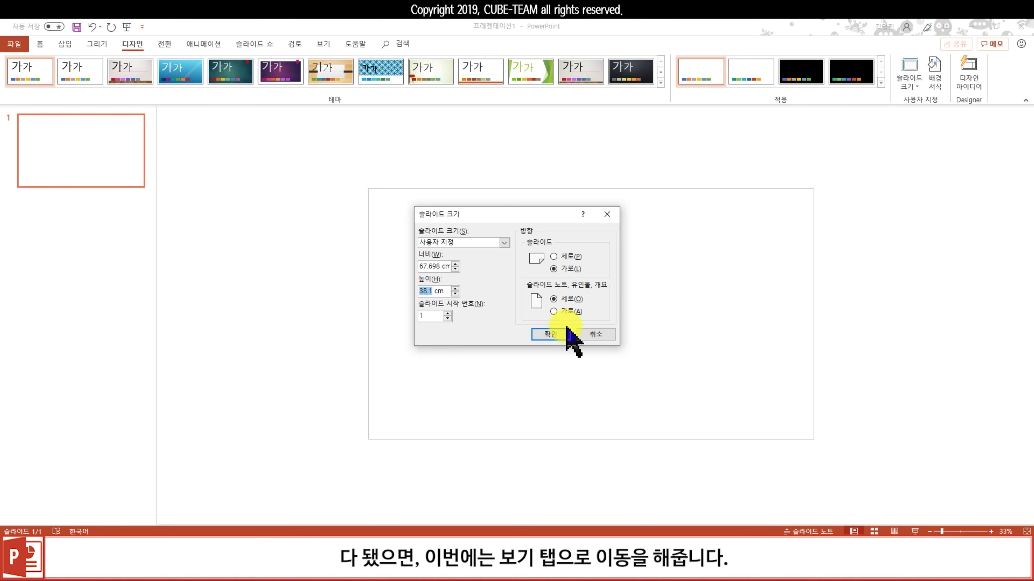
click(558, 334)
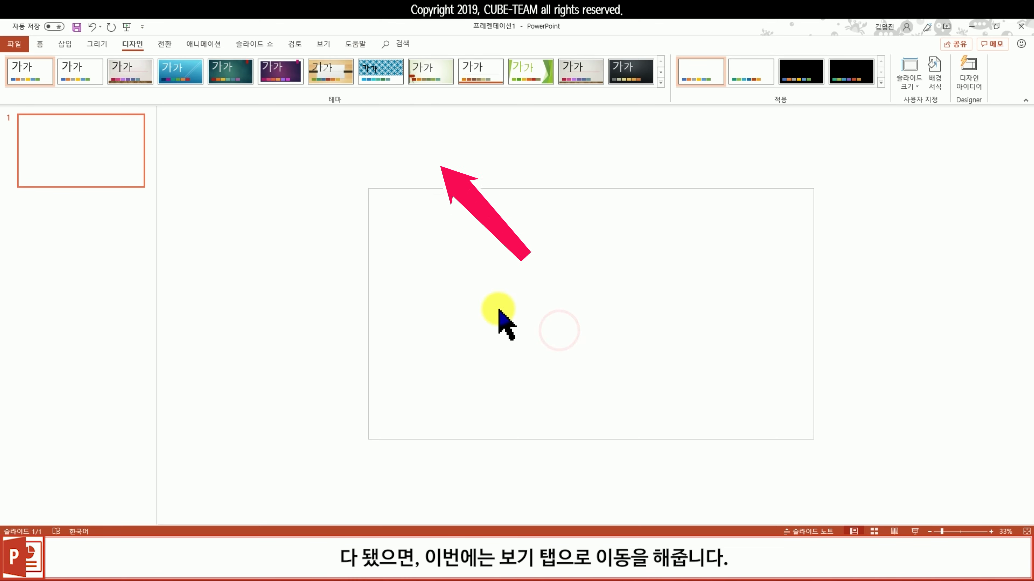
click(322, 43)
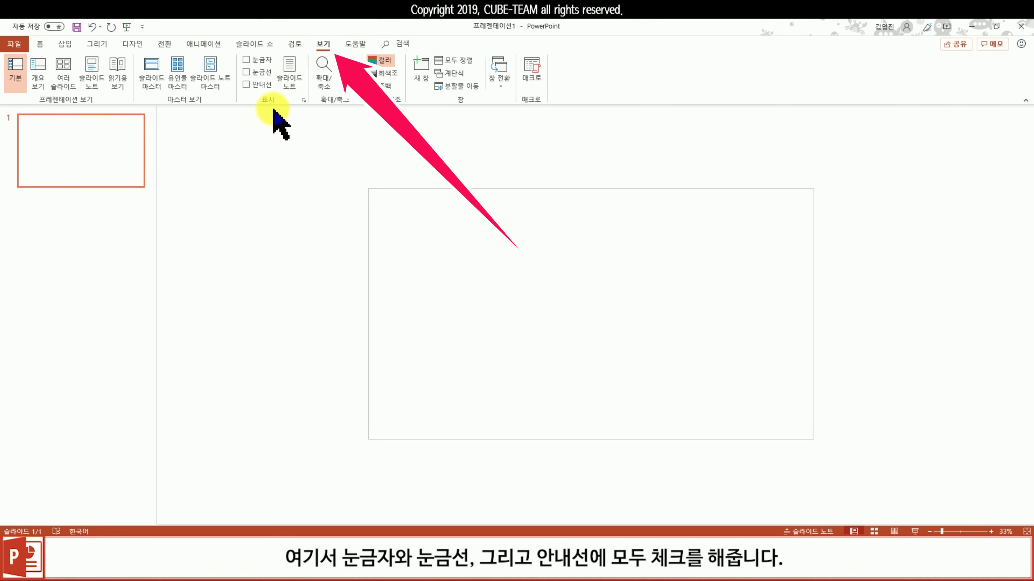
- Turn on rulers, gridlines and guides, then switch the dot grid back off
click(246, 60)
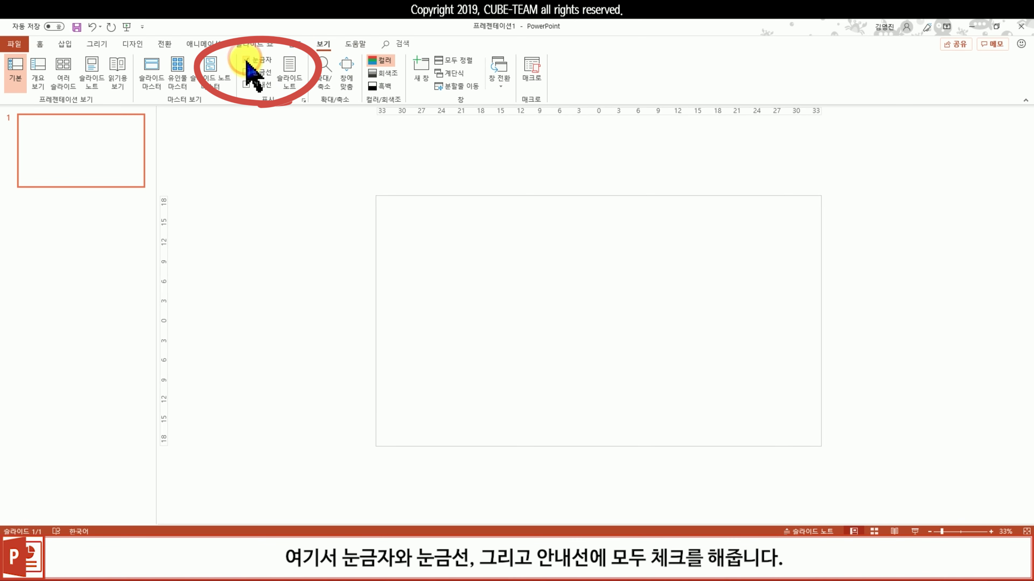
click(246, 73)
click(247, 85)
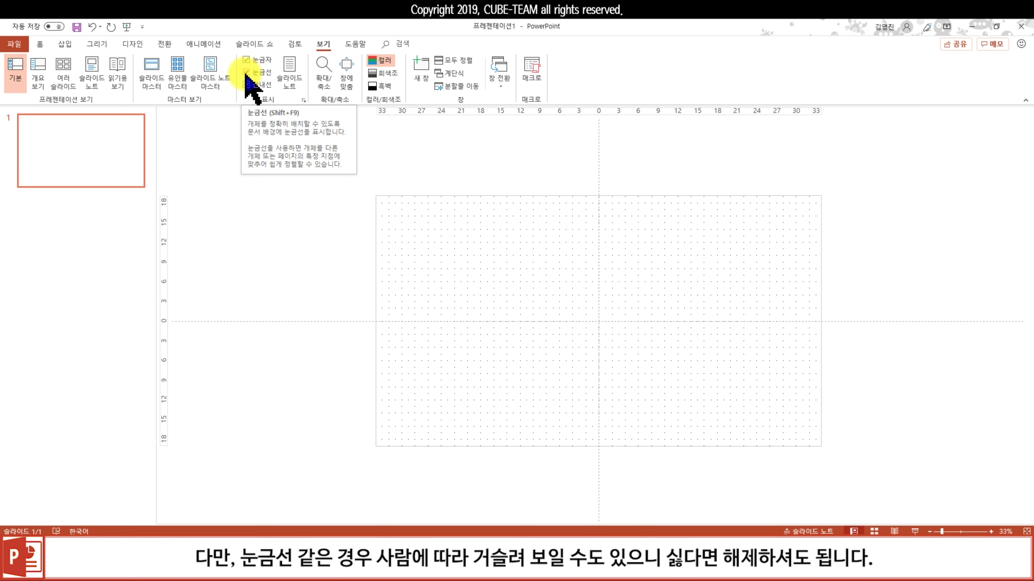
click(246, 73)
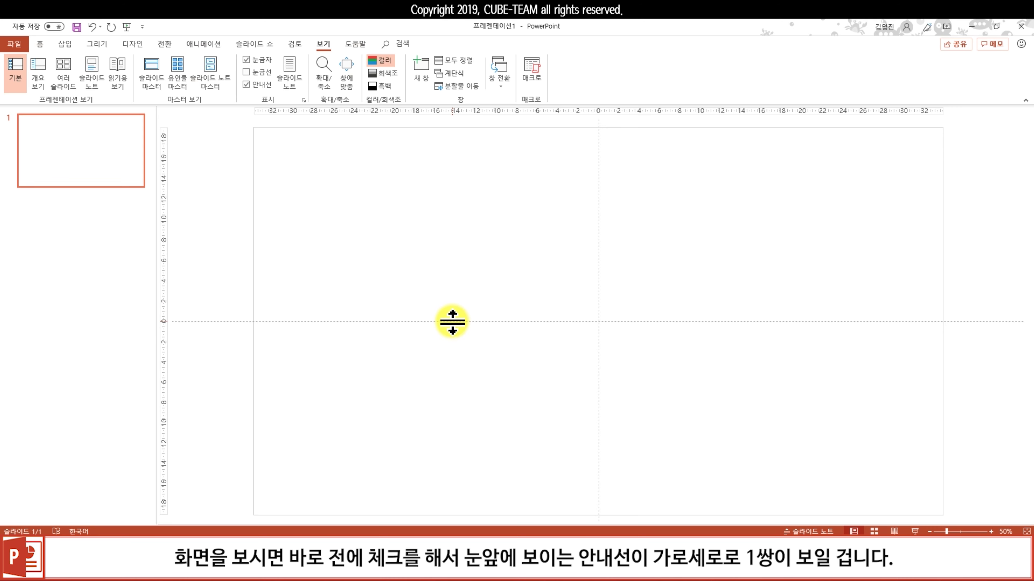
- Ctrl-drag copies of the centre guides: one horizontal above centre, two verticals either side
mouse_move(452, 322)
mouse_down()
mouse_move(455, 350)
mouse_move(460, 322)
mouse_up()
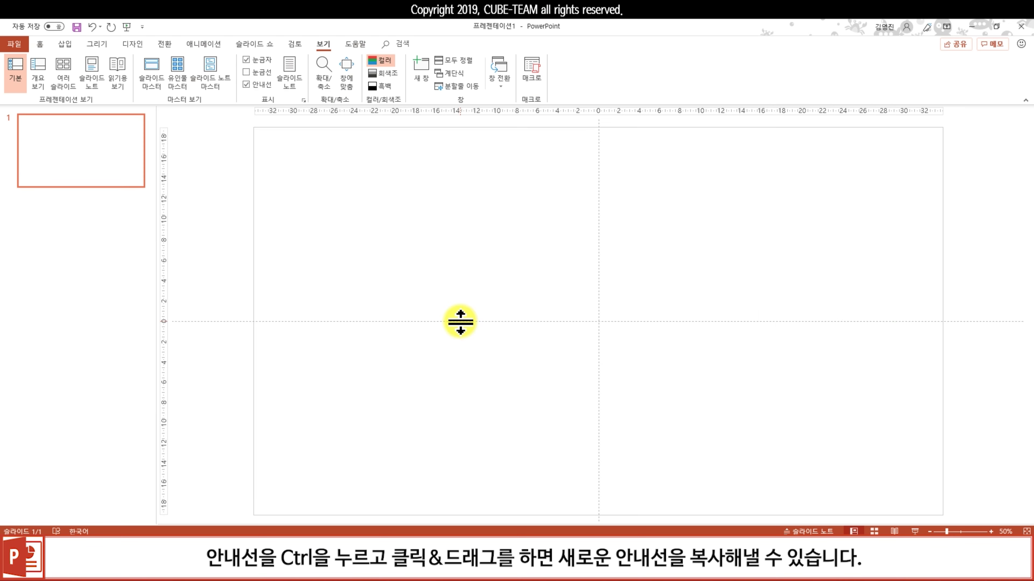
drag(461, 321, 460, 275)
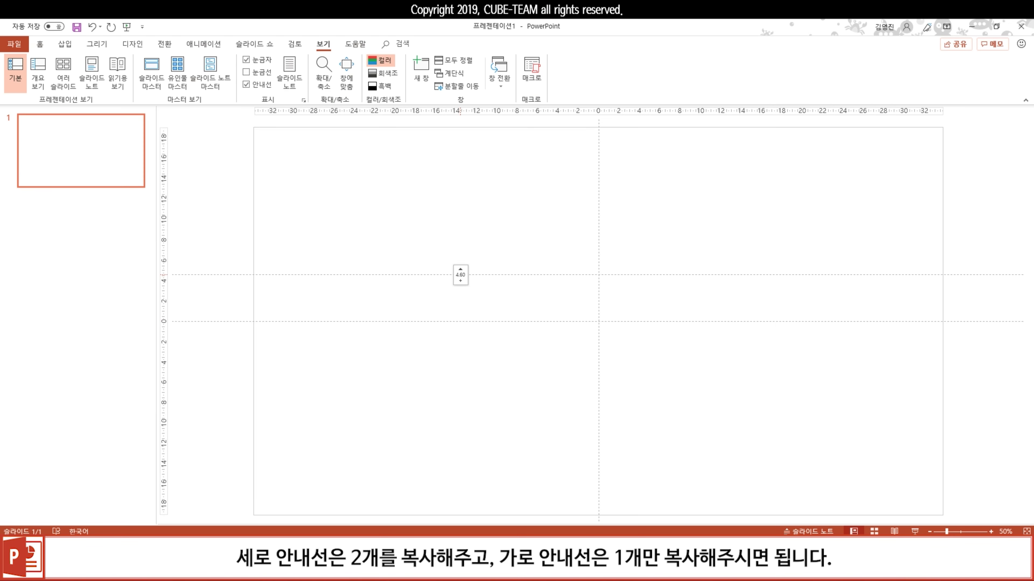
drag(599, 209, 600, 210)
drag(807, 214, 804, 215)
drag(599, 207, 393, 212)
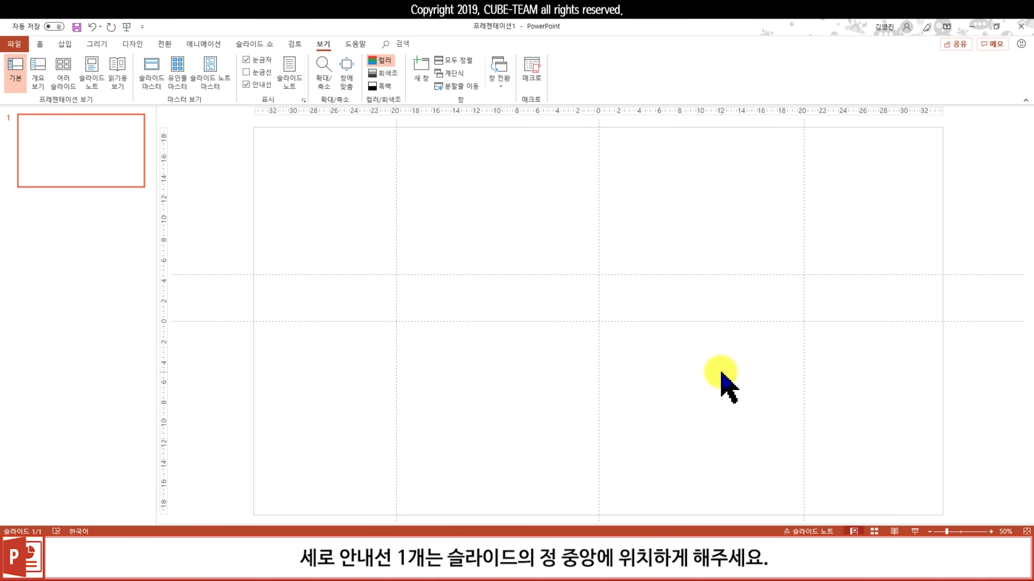
- Position the outer vertical guides at 20.00 cm left and right, middle guide at 0
drag(595, 194, 598, 195)
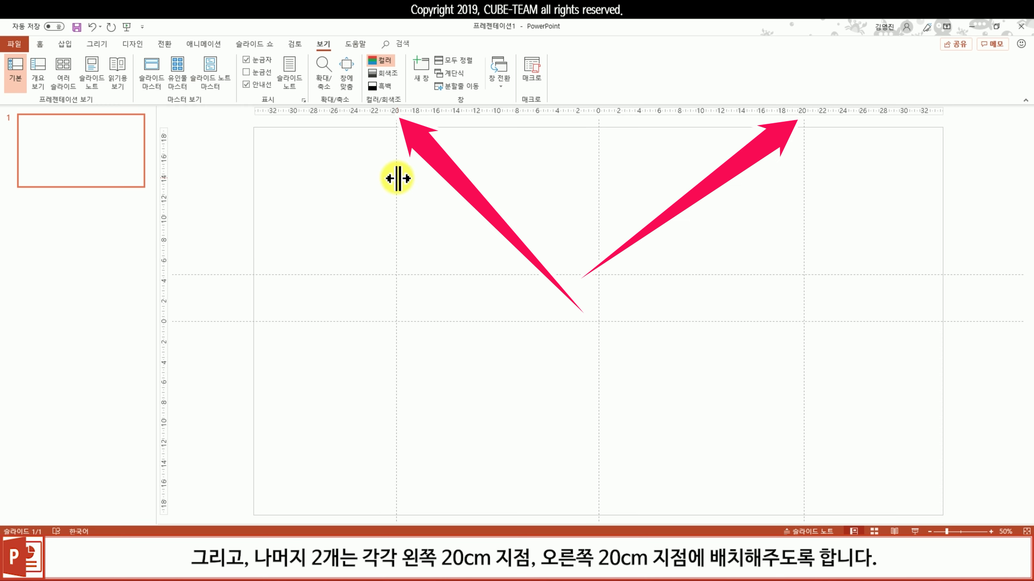
drag(397, 178, 395, 177)
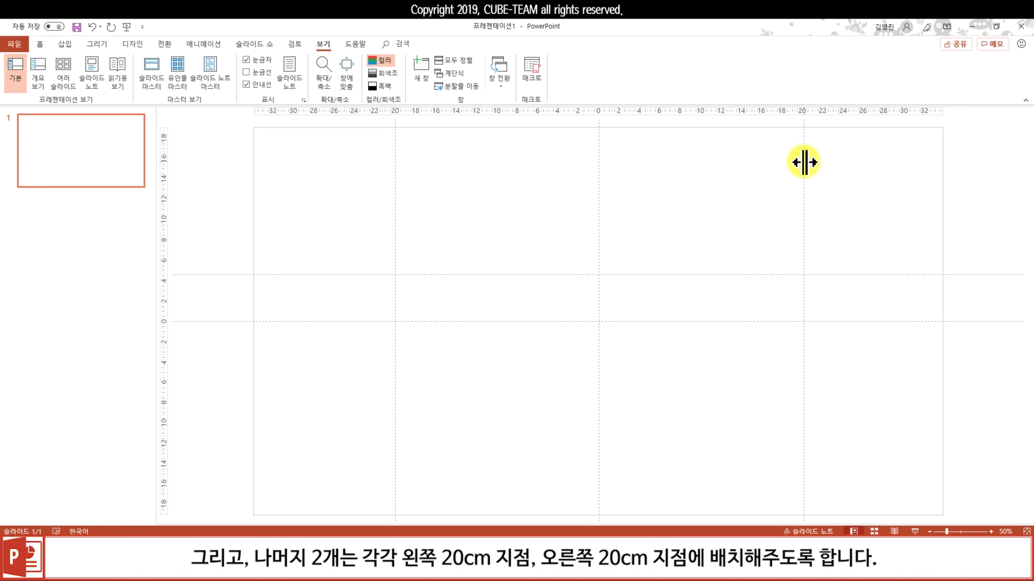
drag(804, 184, 802, 184)
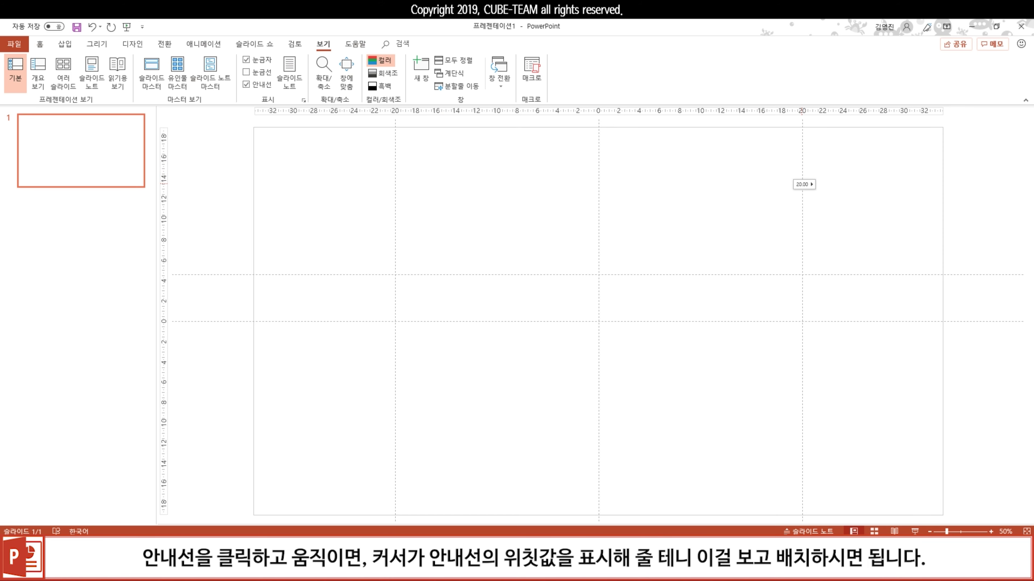
drag(802, 184, 802, 185)
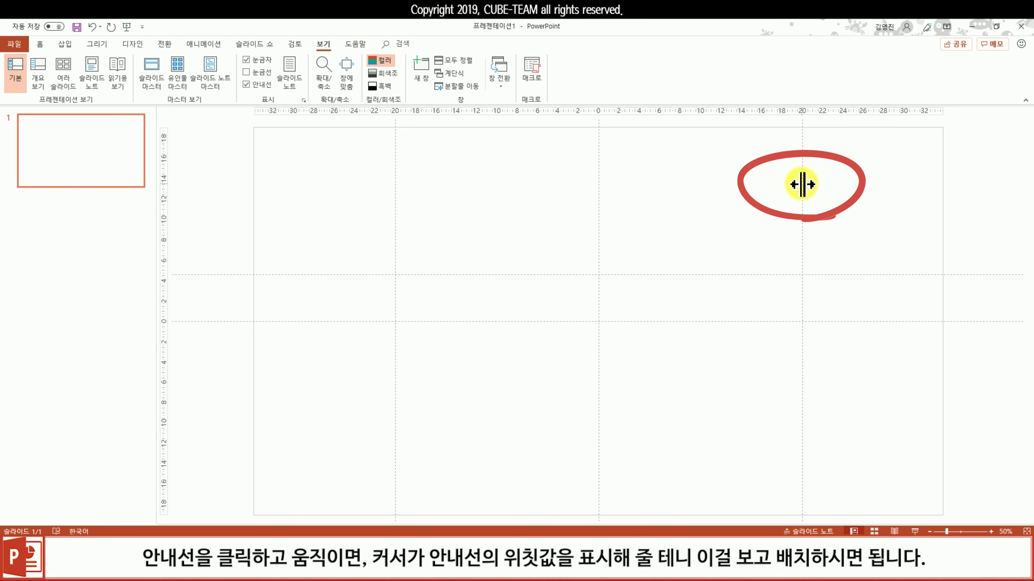
drag(599, 177, 598, 176)
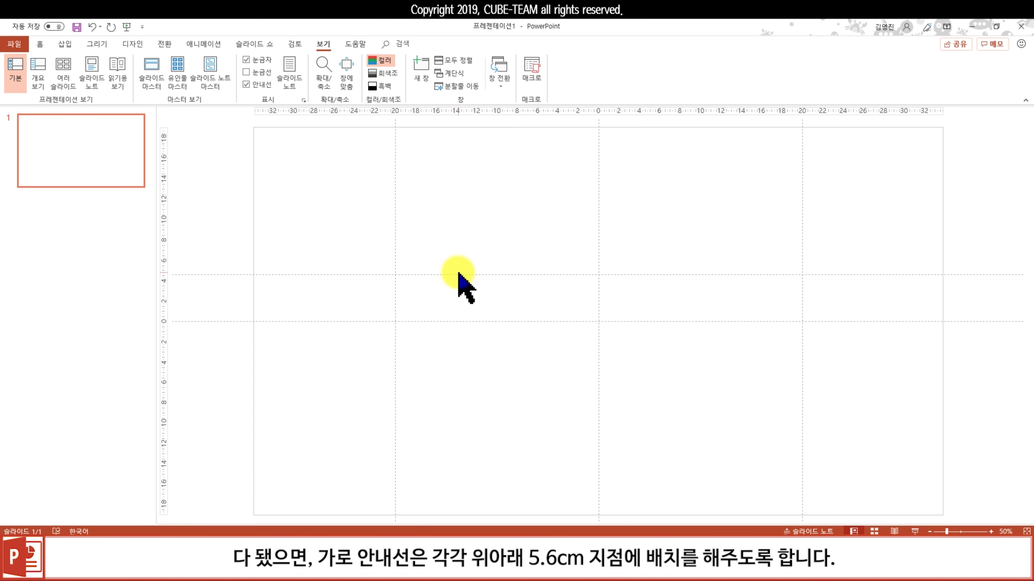
- Move one horizontal guide to 5.6 cm above centre and the other 5.6 cm below
drag(458, 274, 461, 269)
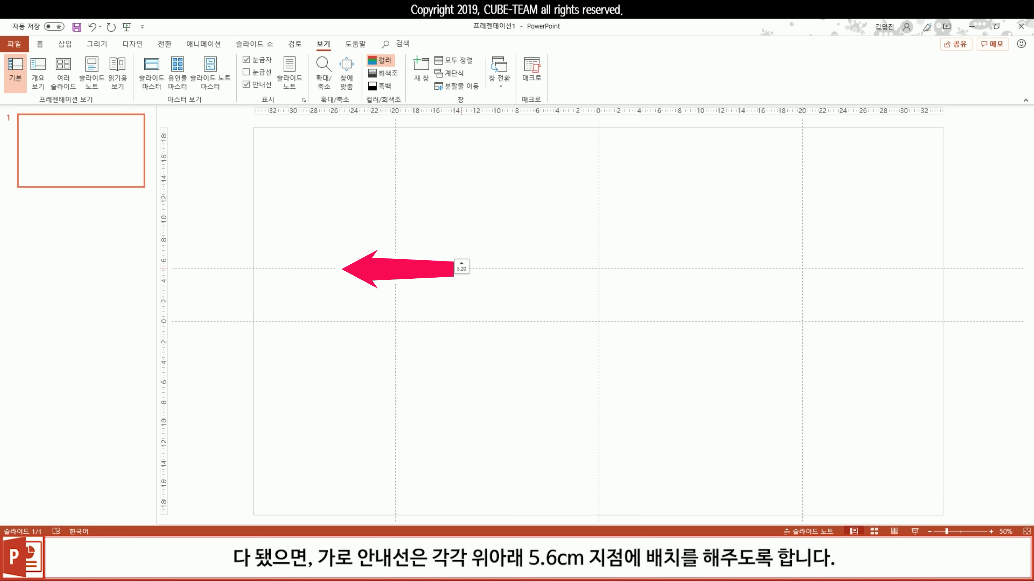
drag(461, 268, 461, 264)
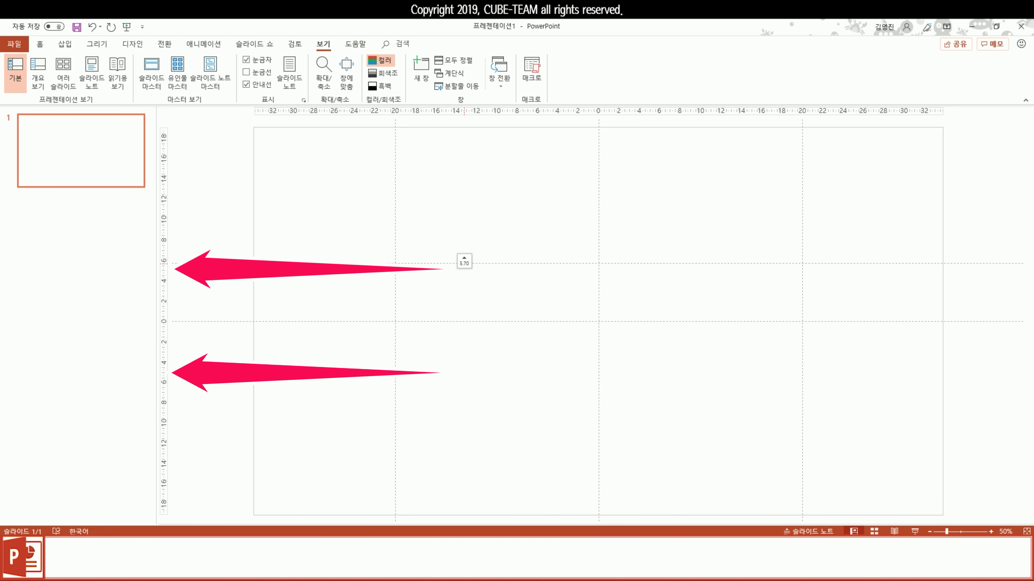
drag(450, 321, 446, 378)
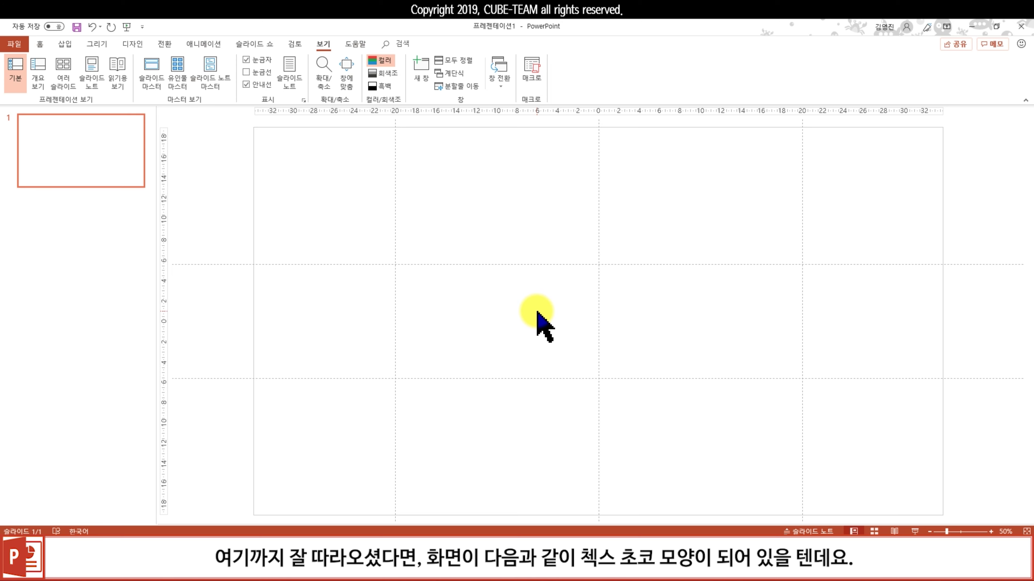
scroll(536, 311, down, 2)
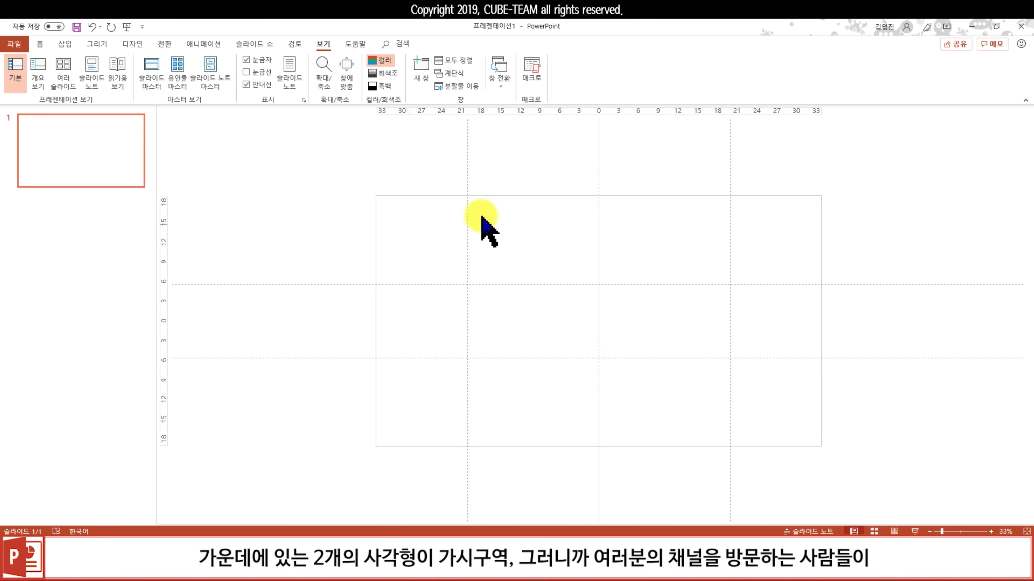
click(556, 329)
click(626, 313)
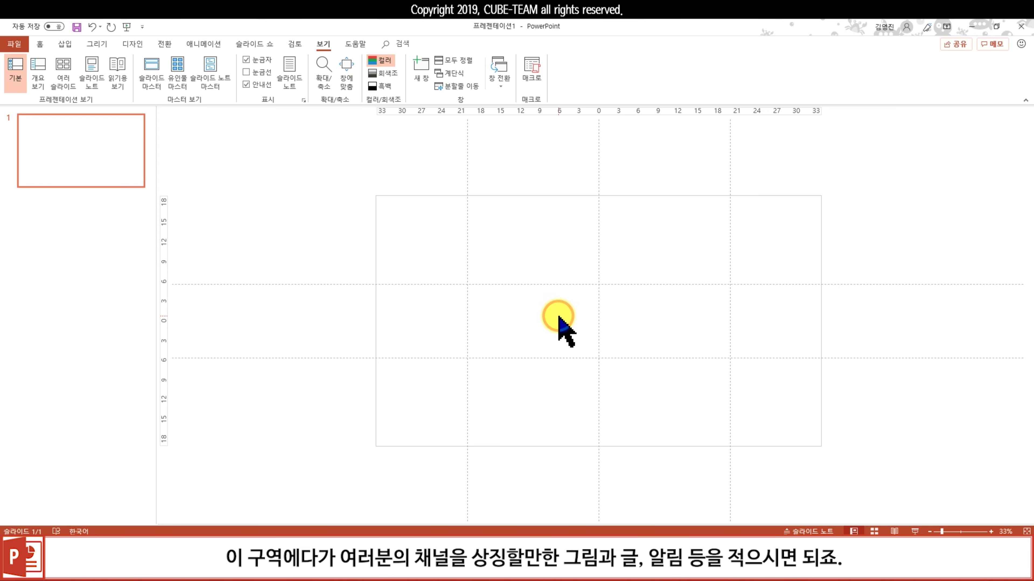
click(675, 317)
click(538, 325)
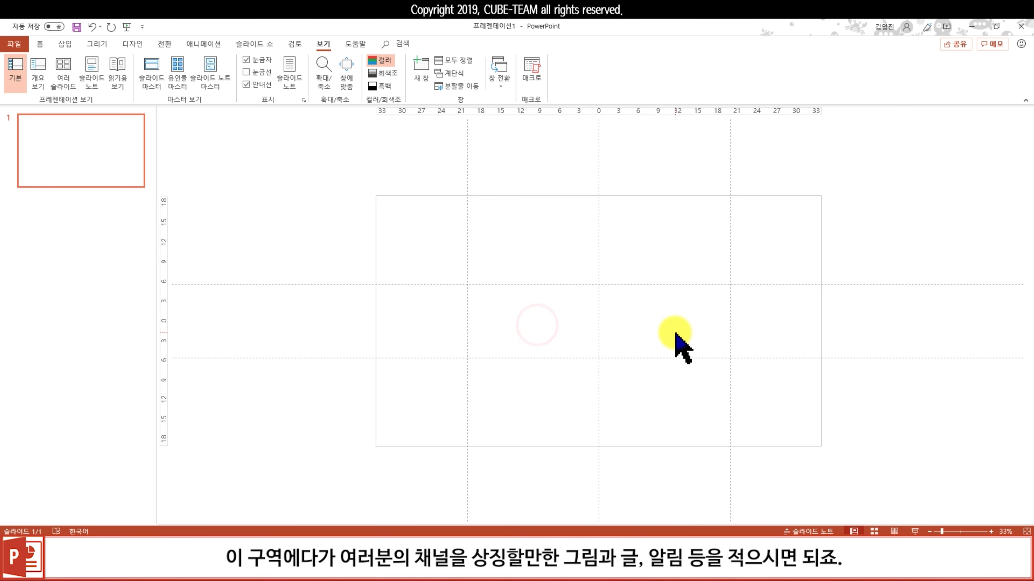